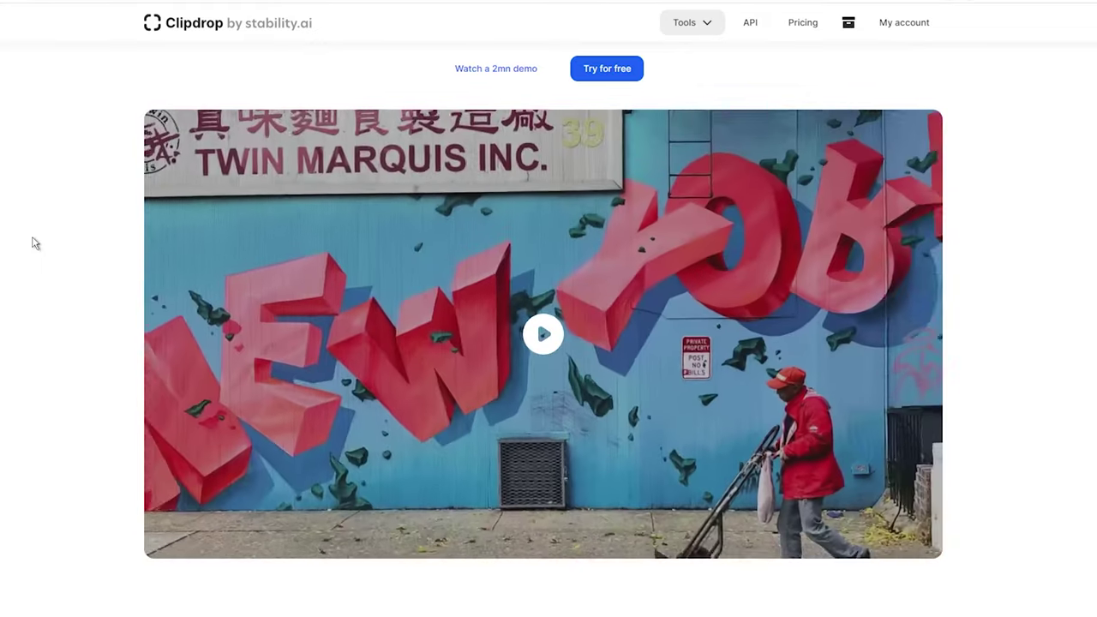
Scroll down the Clipdrop homepage to the Tools cards, from Stable Diffusion XL to Relight
{"action": "scroll", "coordinate": [35, 243], "scroll_direction": "down", "scroll_amount": 2}
{"action": "scroll", "coordinate": [33, 276], "scroll_direction": "down", "scroll_amount": 2}
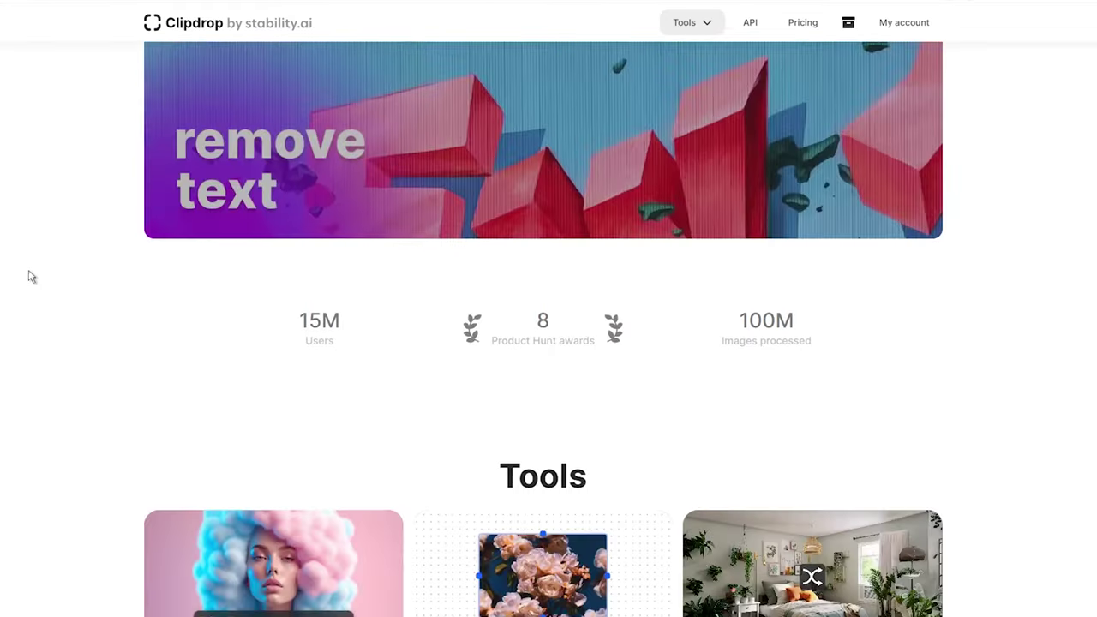
{"action": "scroll", "coordinate": [4, 294], "scroll_direction": "down", "scroll_amount": 2}
{"action": "scroll", "coordinate": [4, 295], "scroll_direction": "down", "scroll_amount": 3}
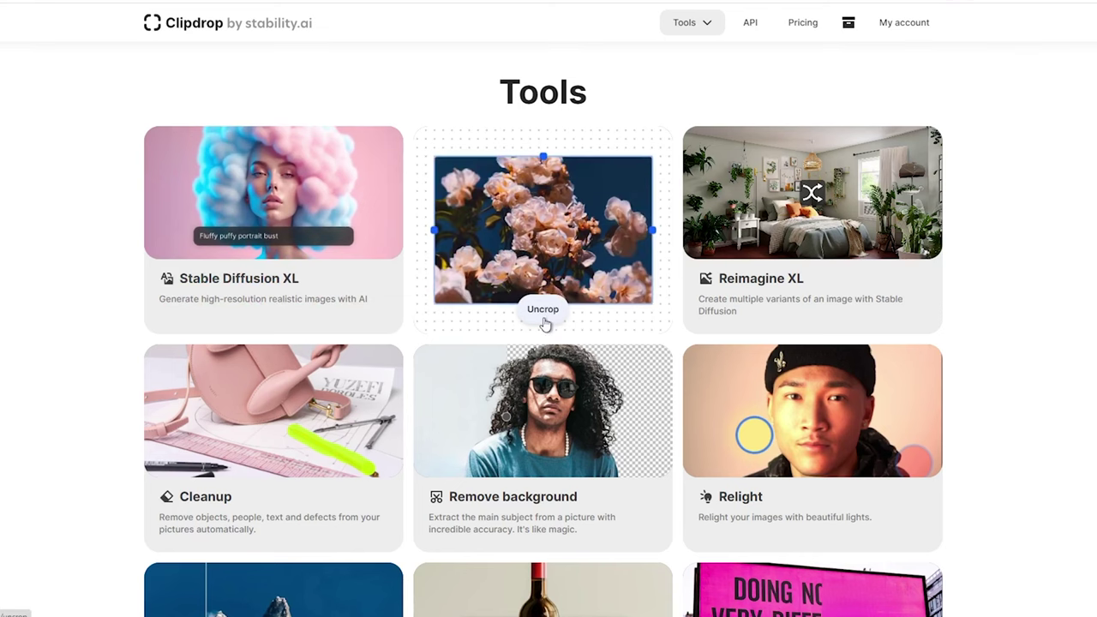
Browse the tool cards and launch Uncrop from its card
{"action": "scroll", "coordinate": [545, 324], "scroll_direction": "down", "scroll_amount": 4}
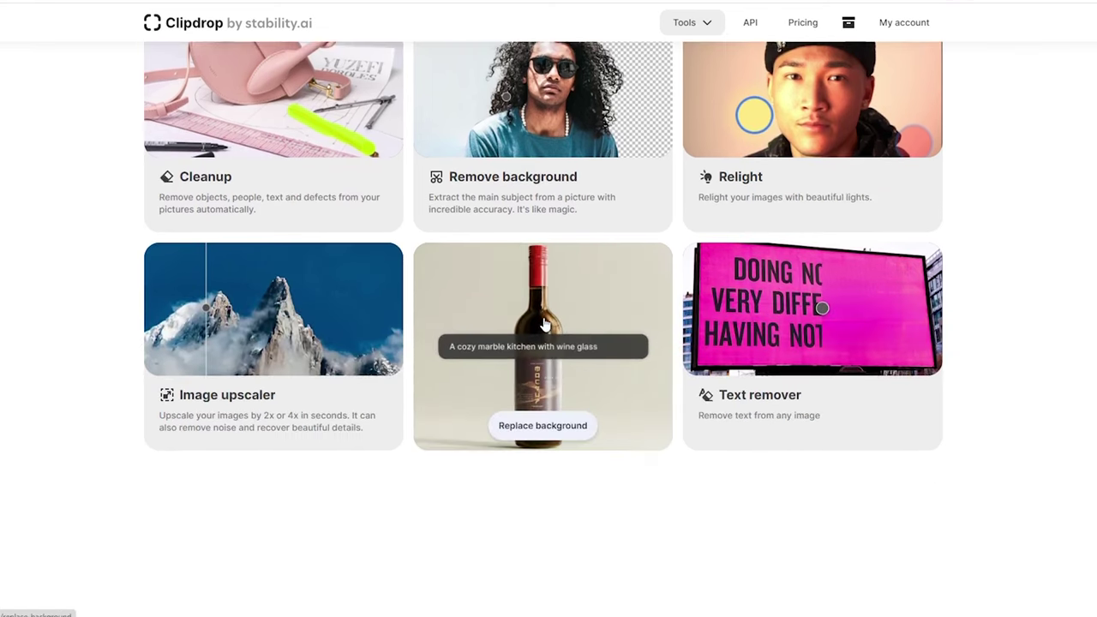
{"action": "scroll", "coordinate": [545, 323], "scroll_direction": "up", "scroll_amount": 1}
{"action": "scroll", "coordinate": [545, 324], "scroll_direction": "up", "scroll_amount": 4}
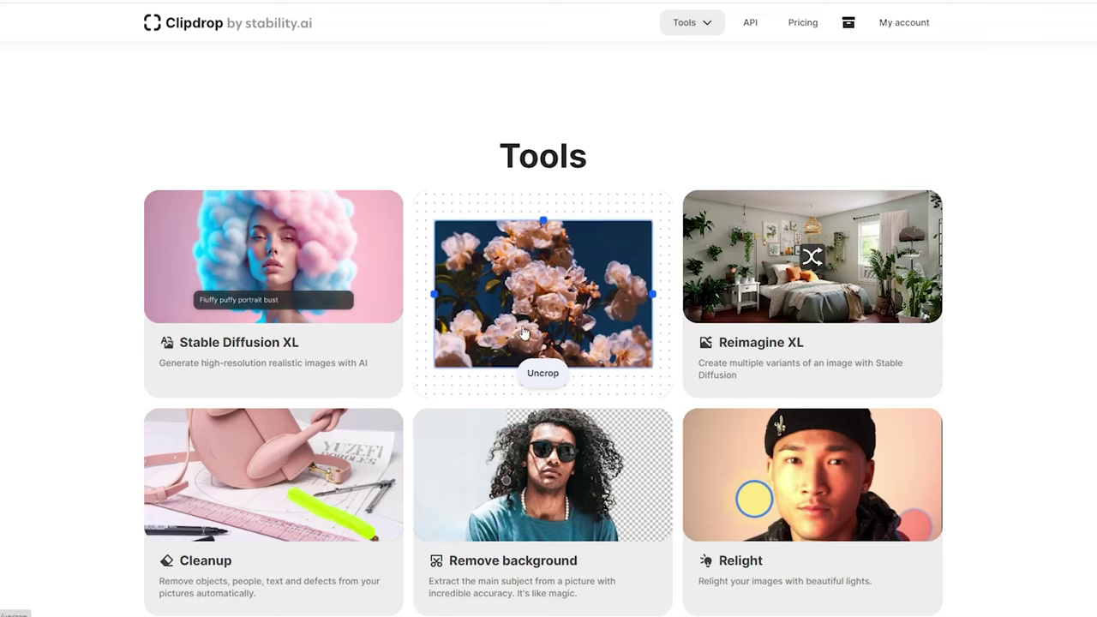
{"action": "scroll", "coordinate": [513, 332], "scroll_direction": "down", "scroll_amount": 3}
{"action": "scroll", "coordinate": [510, 308], "scroll_direction": "down", "scroll_amount": 2}
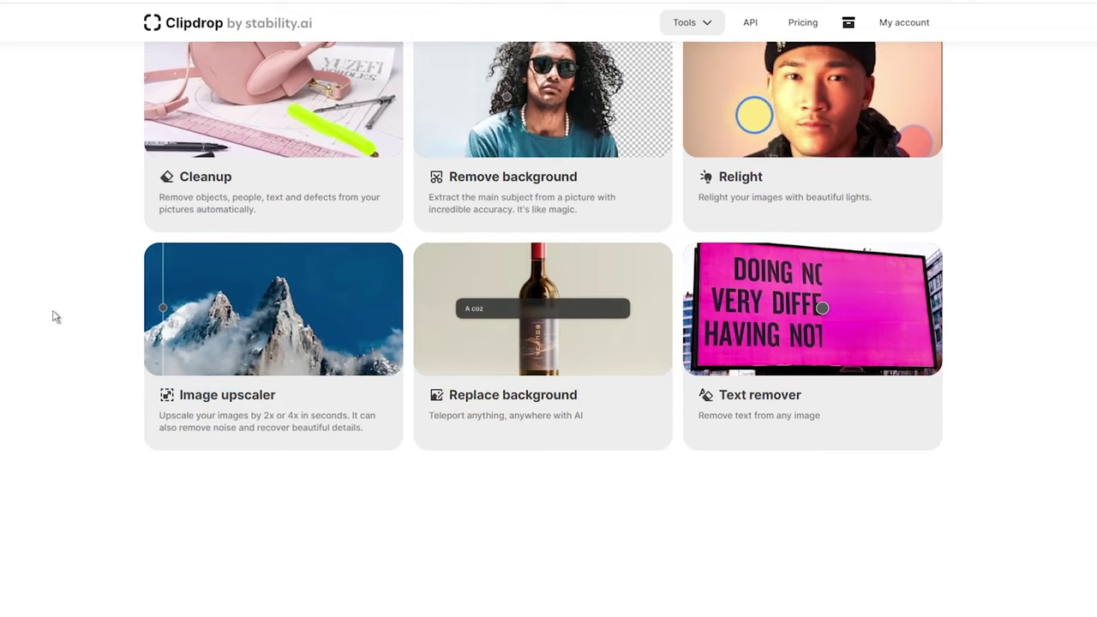
{"action": "scroll", "coordinate": [53, 317], "scroll_direction": "up", "scroll_amount": 5}
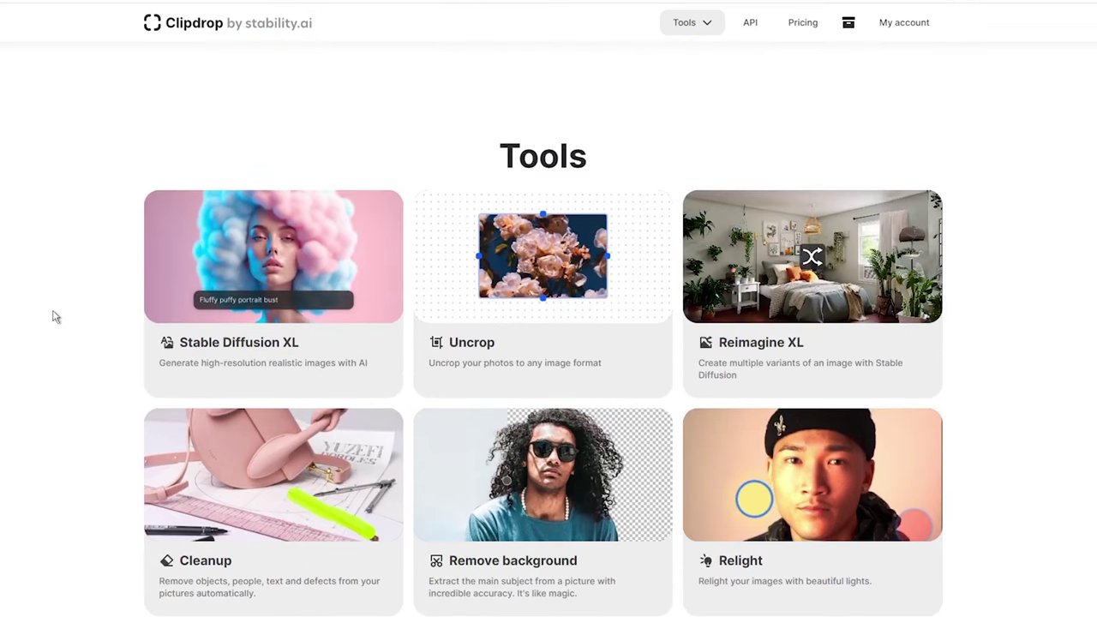
{"action": "mouse_move", "coordinate": [303, 306]}
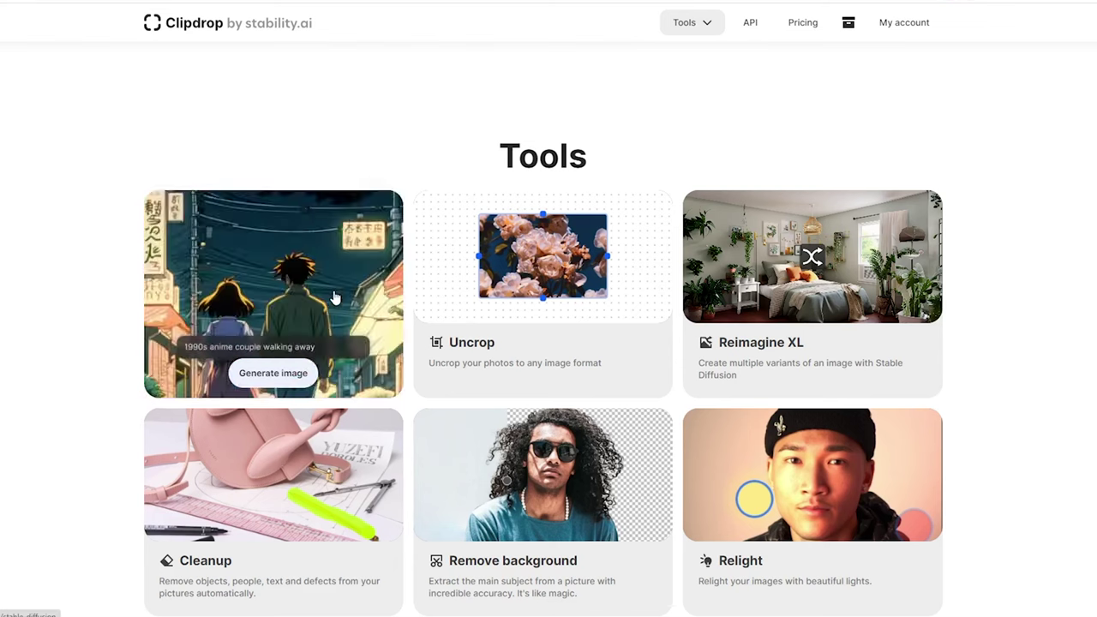
{"action": "mouse_move", "coordinate": [542, 379]}
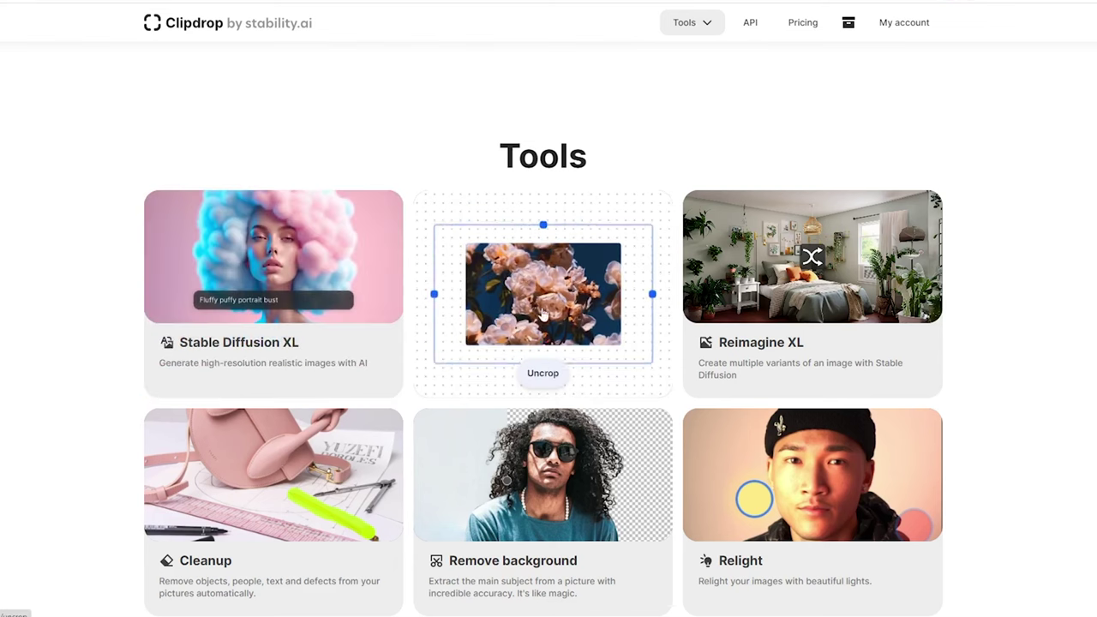
{"action": "left_click", "coordinate": [542, 375]}
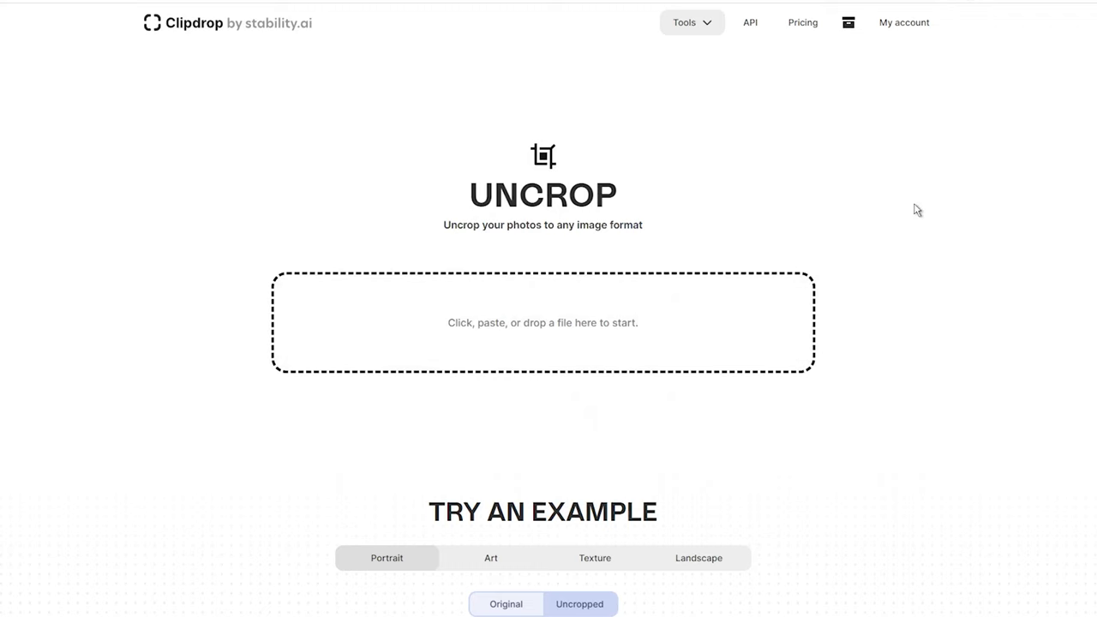
Preview the Uncrop Try an Example images, switching to the Art example
{"action": "scroll", "coordinate": [916, 210], "scroll_direction": "down", "scroll_amount": 3}
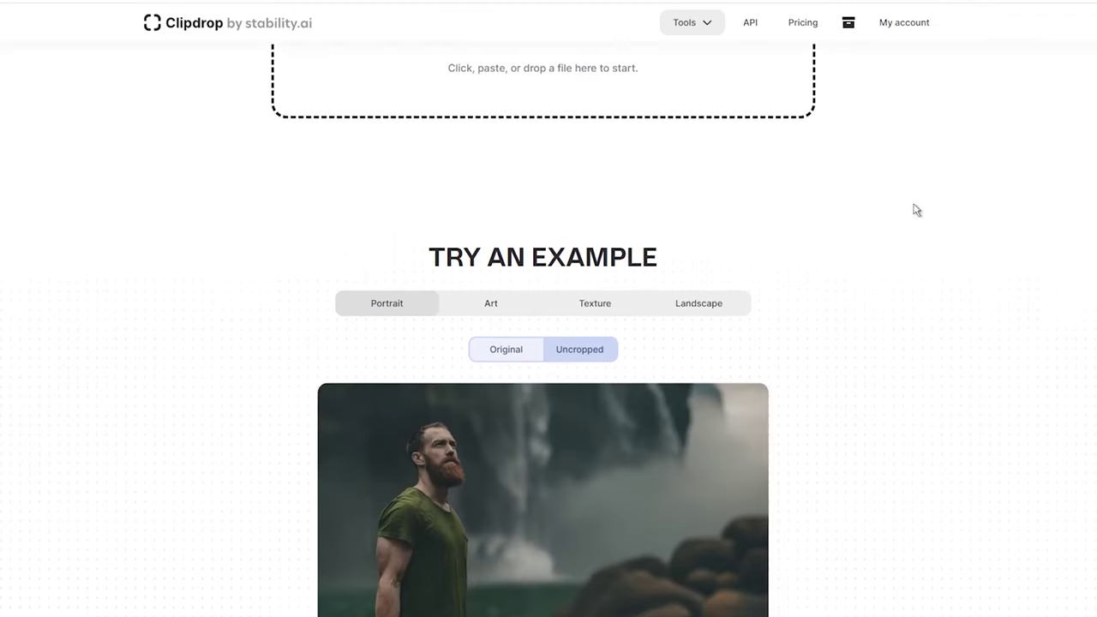
{"action": "scroll", "coordinate": [371, 320], "scroll_direction": "down", "scroll_amount": 2}
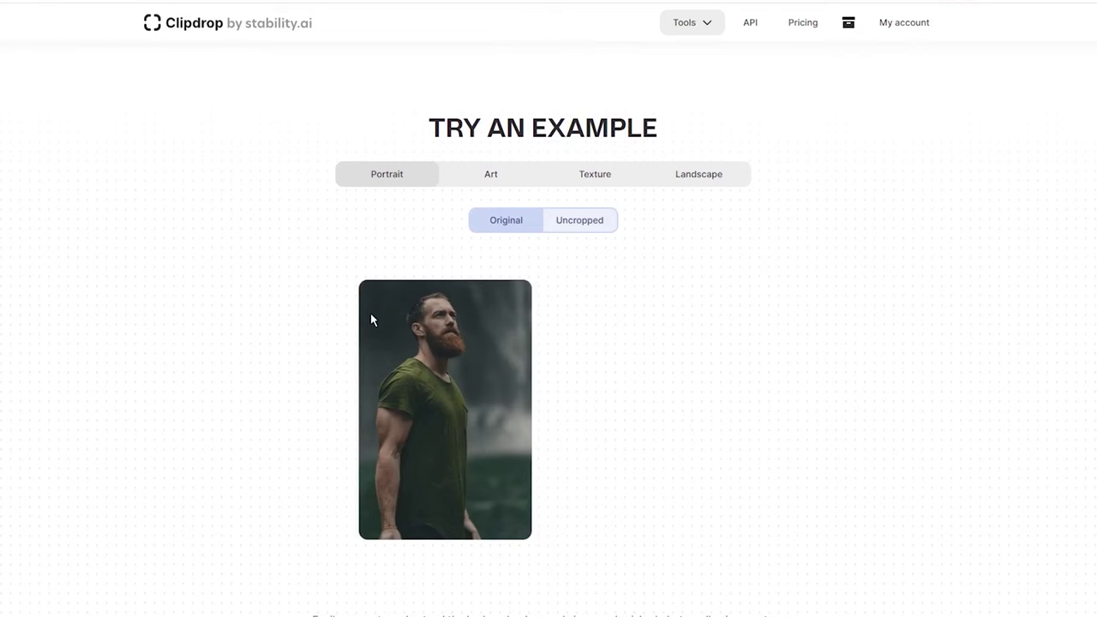
{"action": "left_click", "coordinate": [500, 178]}
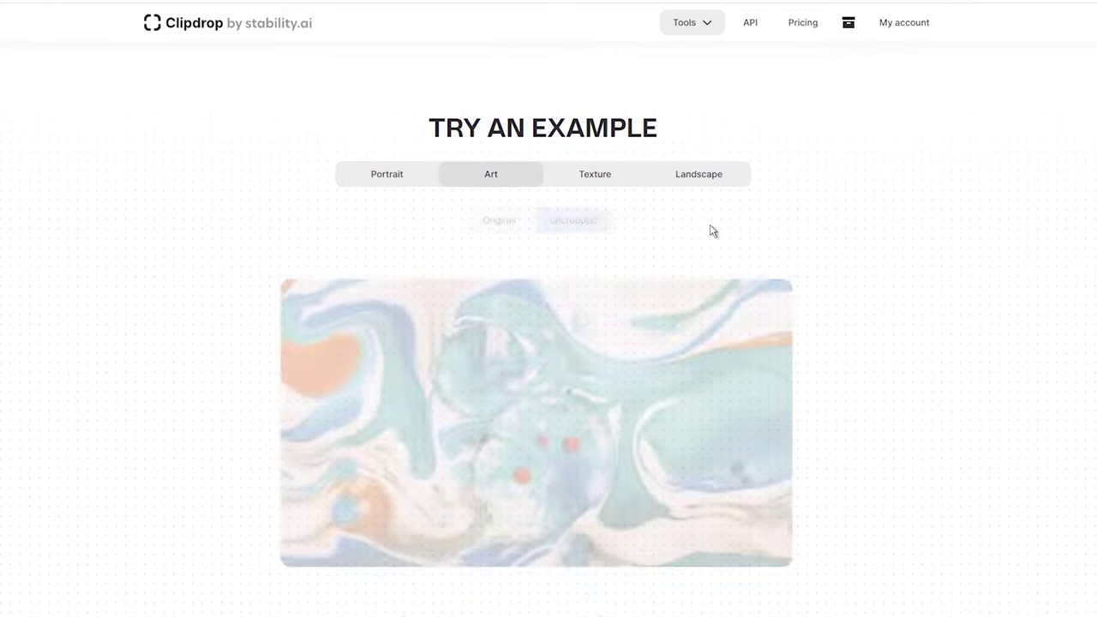
{"action": "scroll", "coordinate": [713, 231], "scroll_direction": "up", "scroll_amount": 1}
{"action": "scroll", "coordinate": [715, 231], "scroll_direction": "up", "scroll_amount": 3}
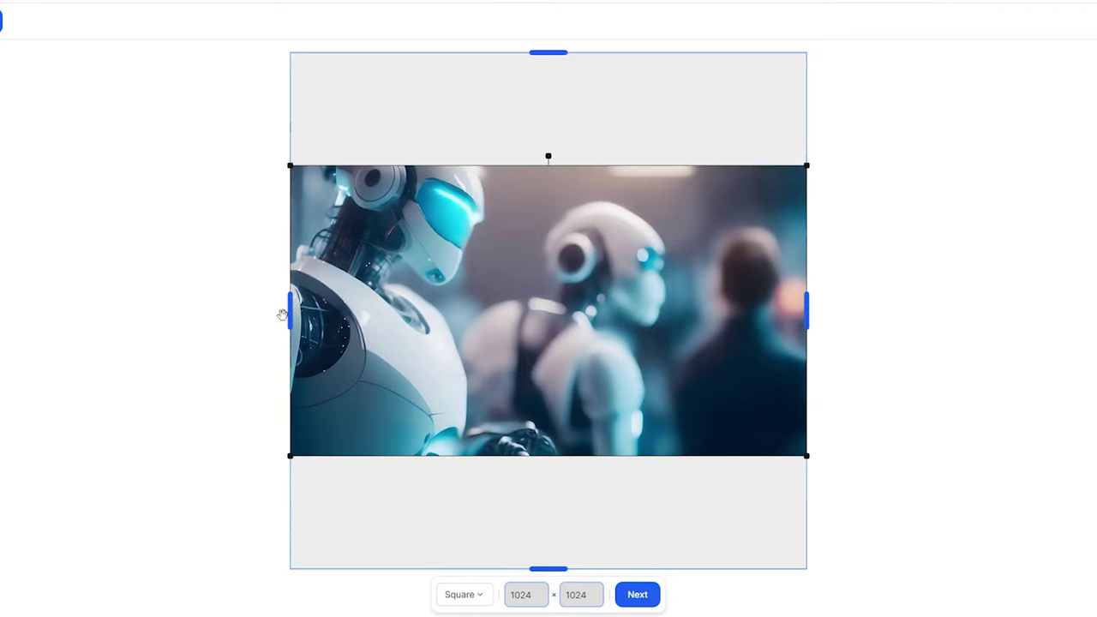
Reshape the robot photo's frame to a custom 1023 × 933, nudge the photo lower, and generate
{"action": "left_click_drag", "start_coordinate": [290, 317], "coordinate": [257, 311]}
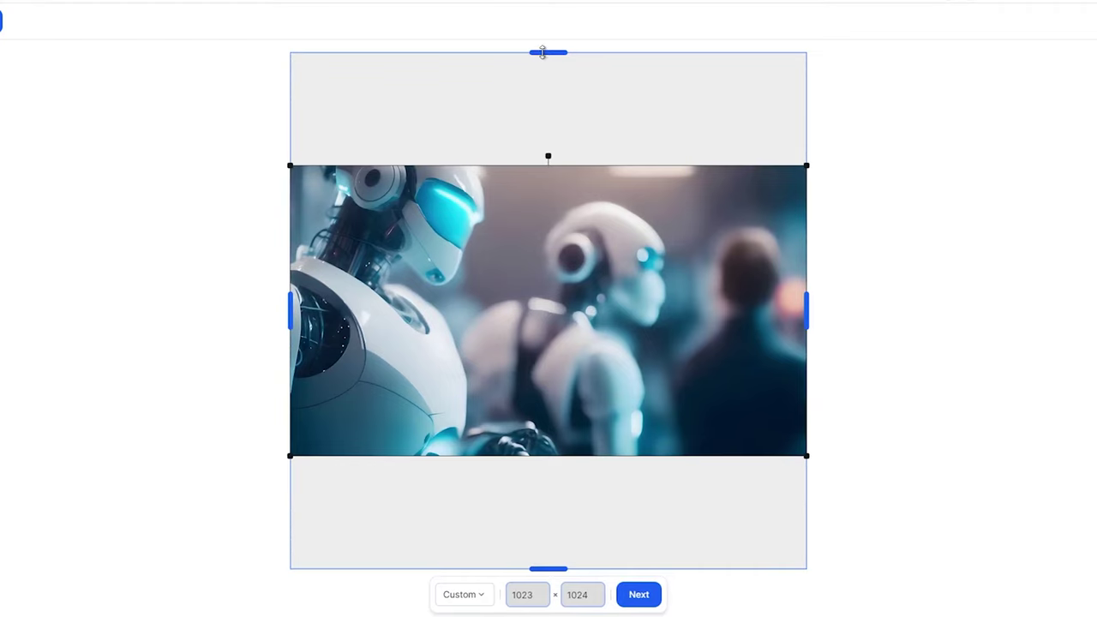
{"action": "left_click_drag", "start_coordinate": [542, 51], "coordinate": [549, 98]}
{"action": "left_click_drag", "start_coordinate": [540, 248], "coordinate": [539, 266]}
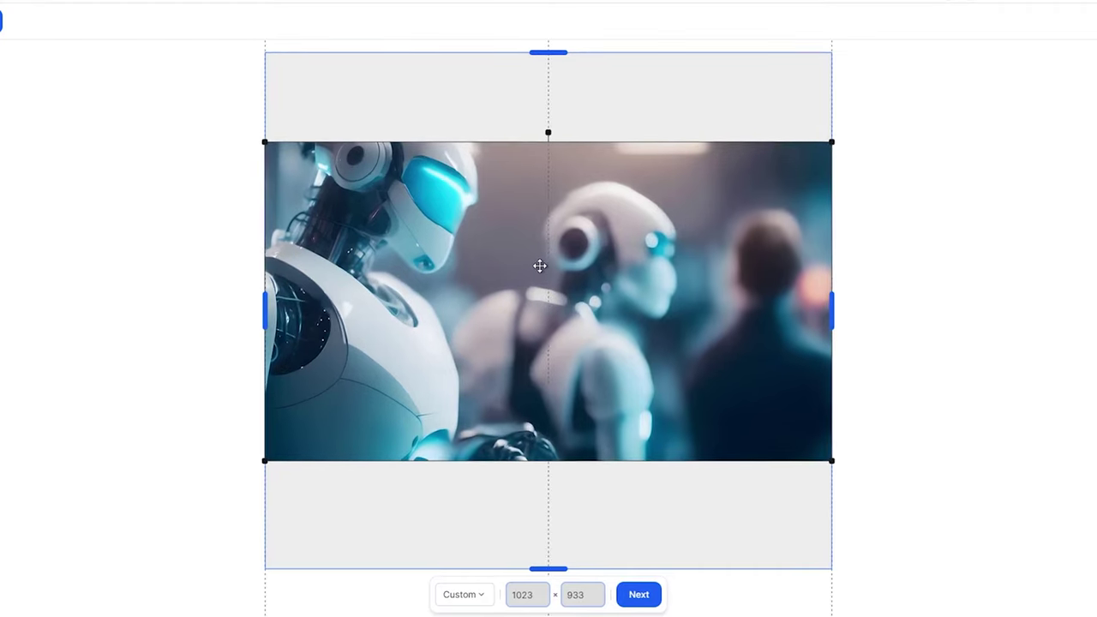
{"action": "left_click", "coordinate": [631, 595]}
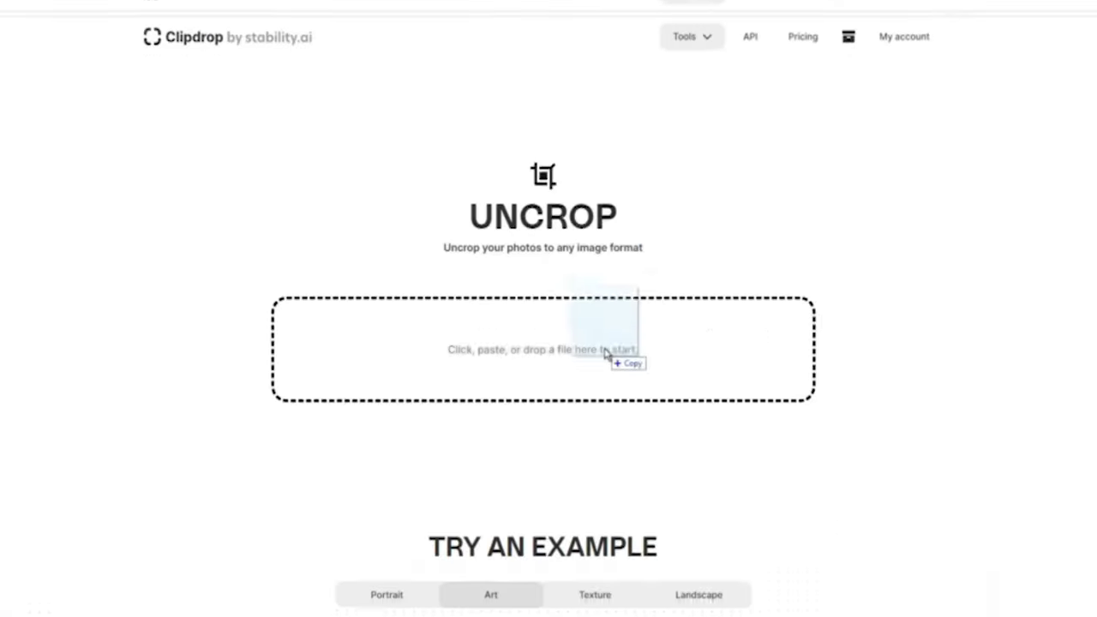
Drop in the robot-in-forest photo, choose the Landscape 1024 × 576 frame, and generate variants
{"action": "left_click_drag", "start_coordinate": [612, 337], "coordinate": [172, 321]}
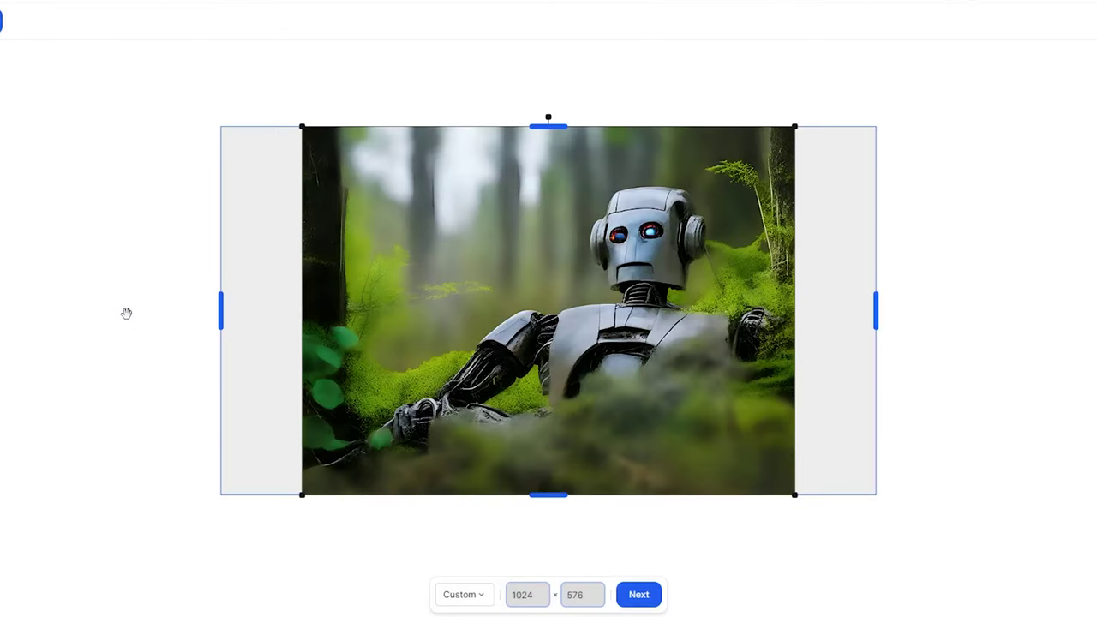
{"action": "left_click", "coordinate": [482, 601]}
{"action": "left_click", "coordinate": [464, 573]}
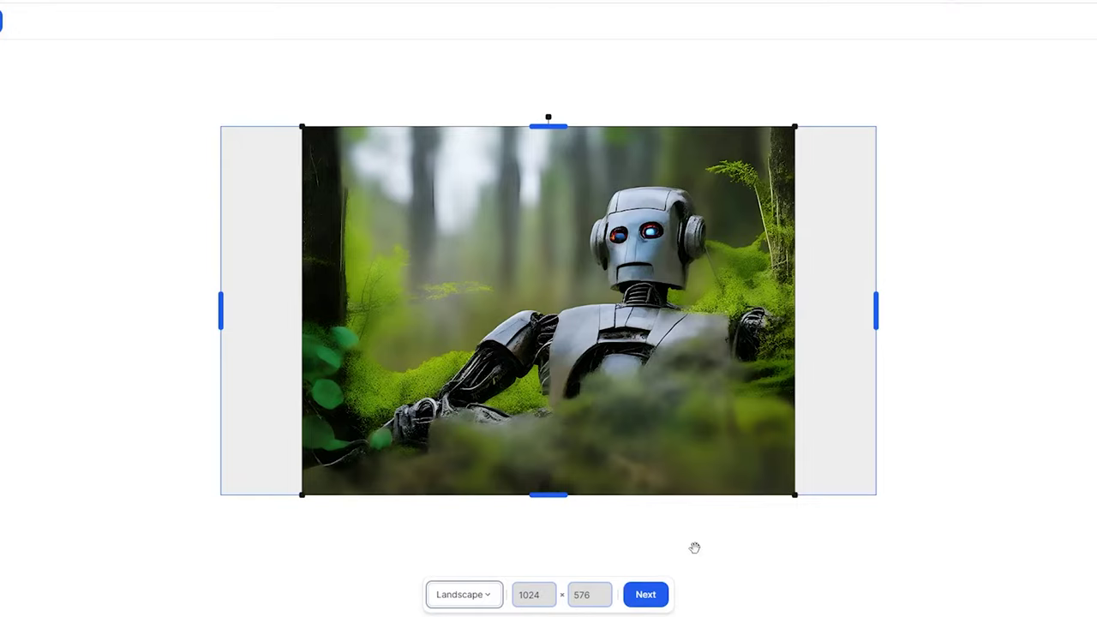
{"action": "left_click", "coordinate": [646, 594]}
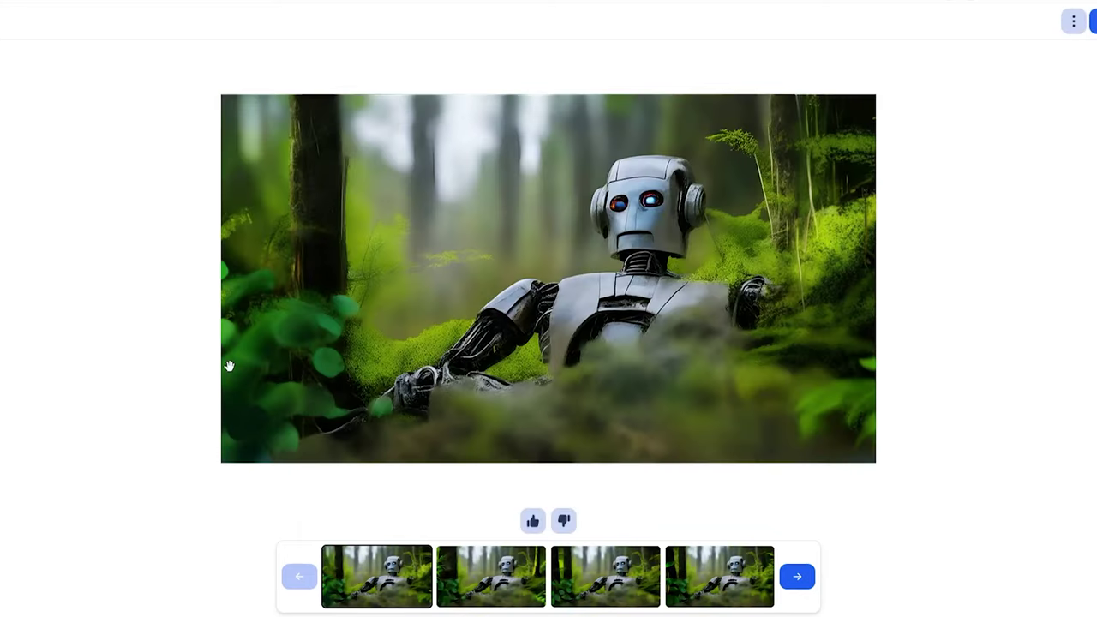
View the second, third and fourth widened robot-in-forest variants
{"action": "left_click", "coordinate": [465, 580]}
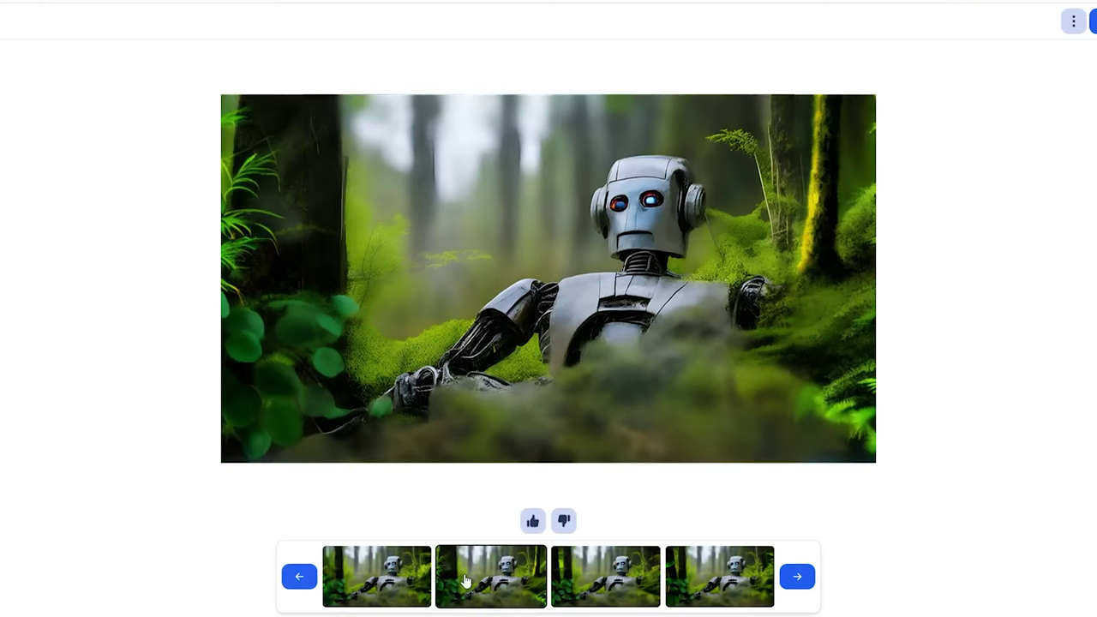
{"action": "left_click", "coordinate": [566, 583]}
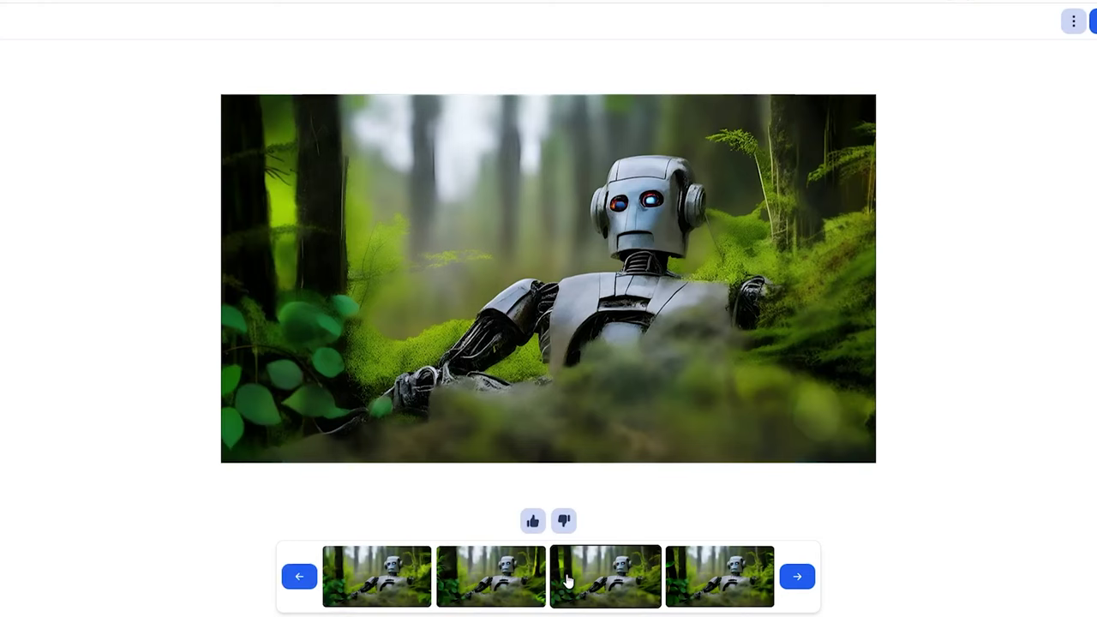
{"action": "left_click", "coordinate": [695, 576]}
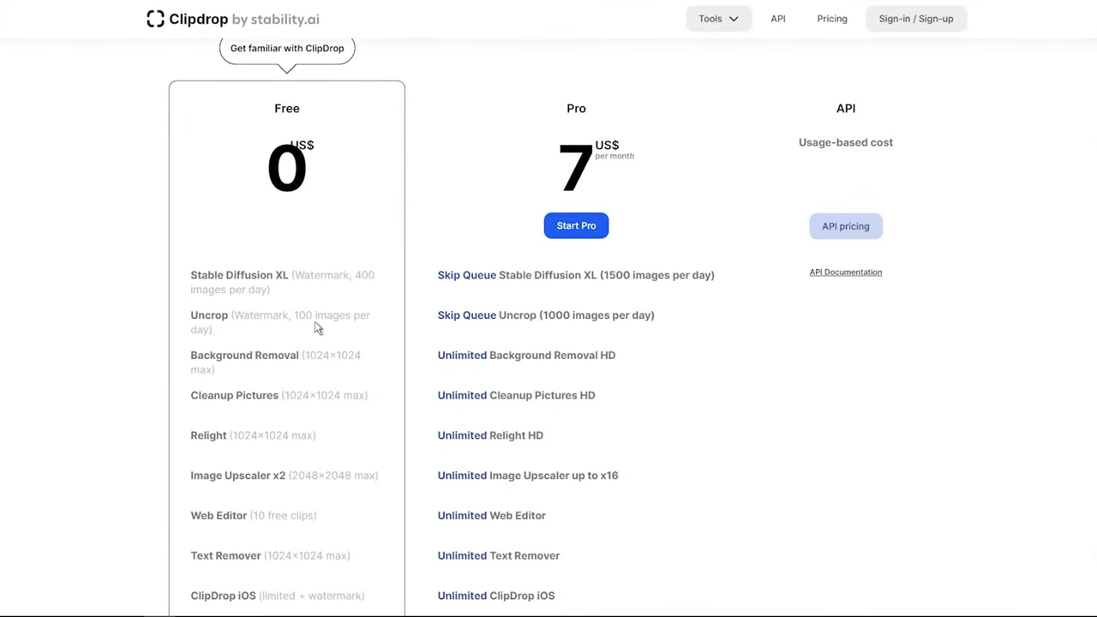
Switch the pricing plans to annual billing so Pro shows 9 US$ per month
{"action": "scroll", "coordinate": [316, 328], "scroll_direction": "up", "scroll_amount": 1}
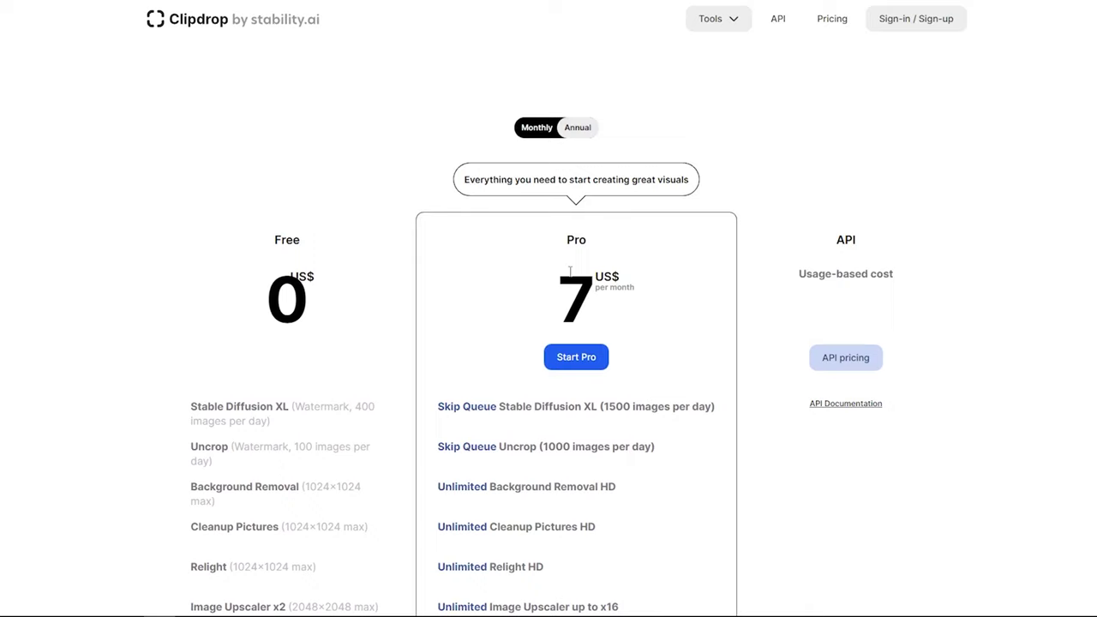
{"action": "left_click", "coordinate": [531, 134]}
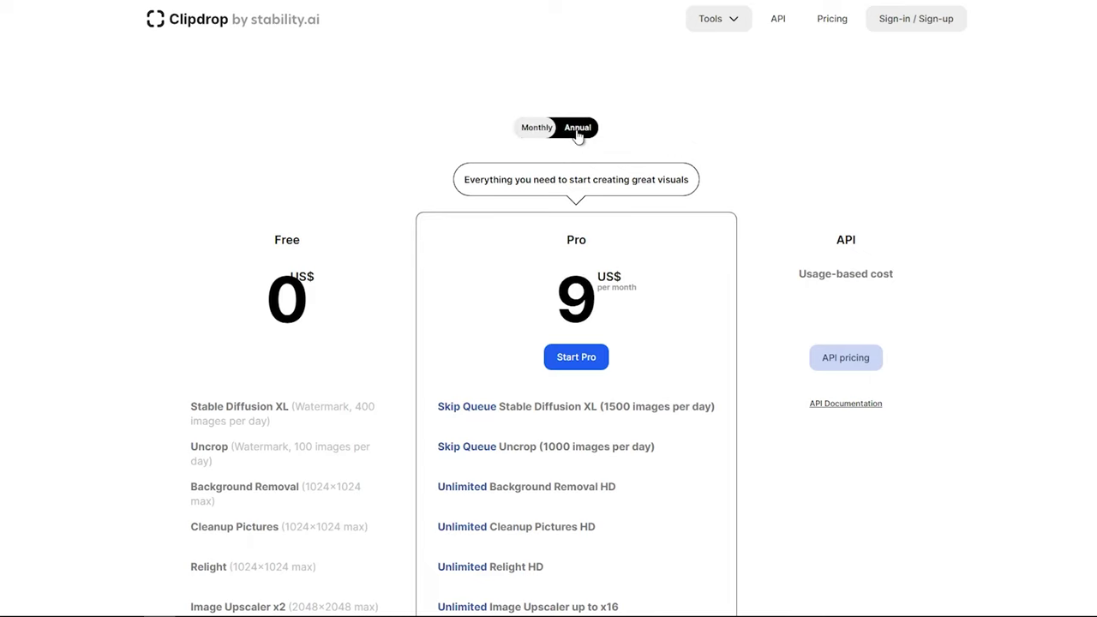
{"action": "left_click", "coordinate": [576, 133]}
{"action": "left_click", "coordinate": [541, 133]}
Review Pro's features, highlighting Skip Queue Uncrop at 1000 images per day, then return to the top
{"action": "scroll", "coordinate": [603, 211], "scroll_direction": "down", "scroll_amount": 3}
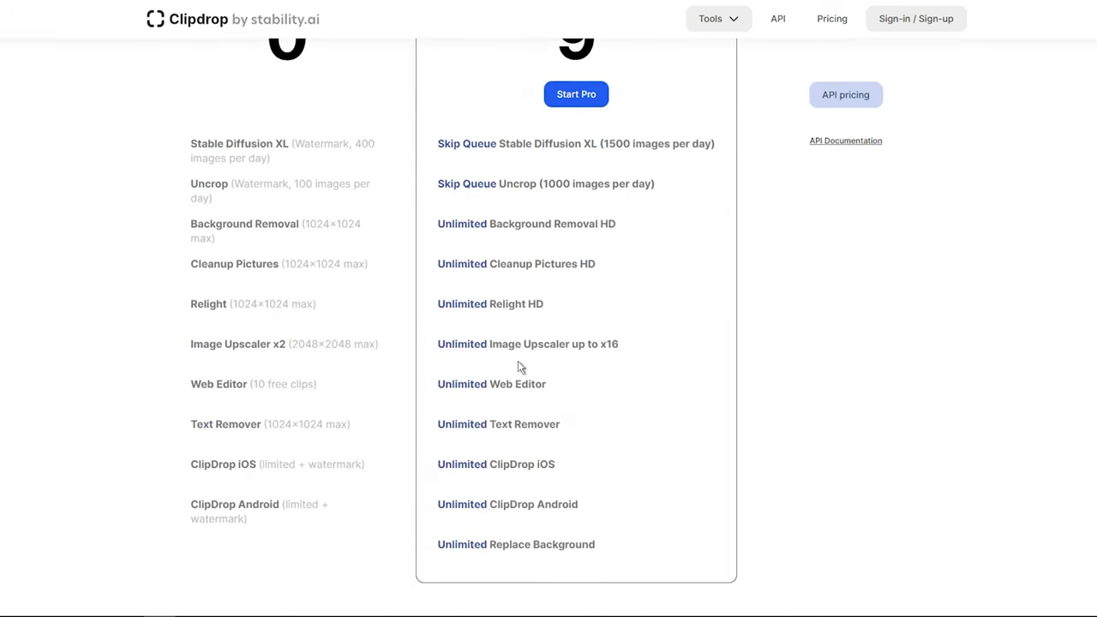
{"action": "mouse_move", "coordinate": [664, 186]}
{"action": "left_mouse_down"}
{"action": "mouse_move", "coordinate": [438, 184]}
{"action": "mouse_move", "coordinate": [677, 191]}
{"action": "left_mouse_up"}
{"action": "scroll", "coordinate": [649, 235], "scroll_direction": "down", "scroll_amount": 2}
{"action": "scroll", "coordinate": [649, 235], "scroll_direction": "up", "scroll_amount": 3}
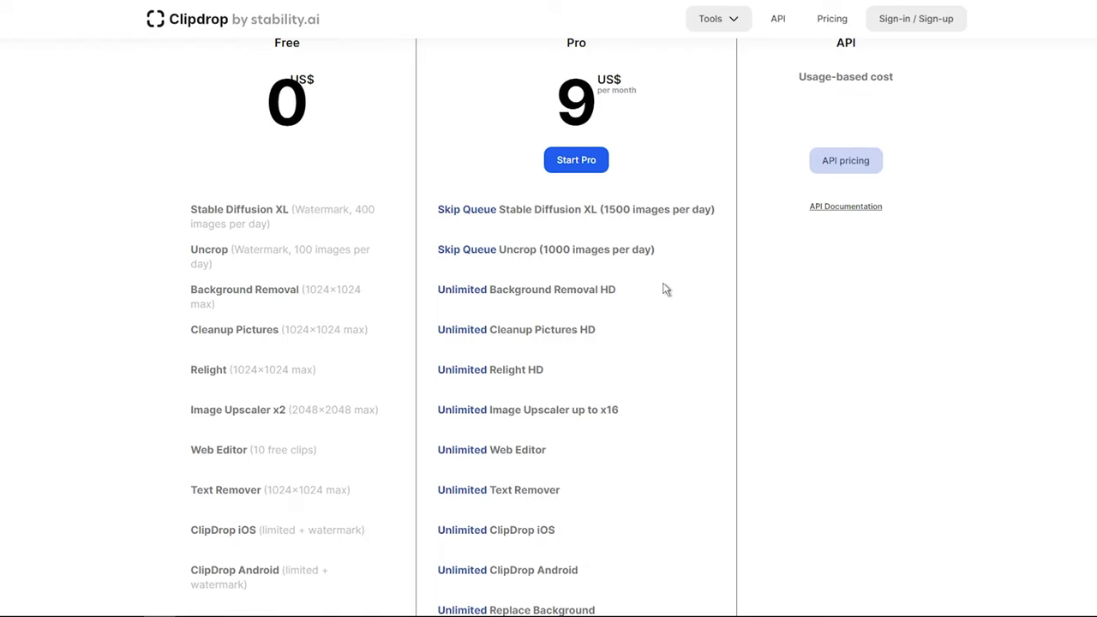
{"action": "scroll", "coordinate": [666, 289], "scroll_direction": "up", "scroll_amount": 3}
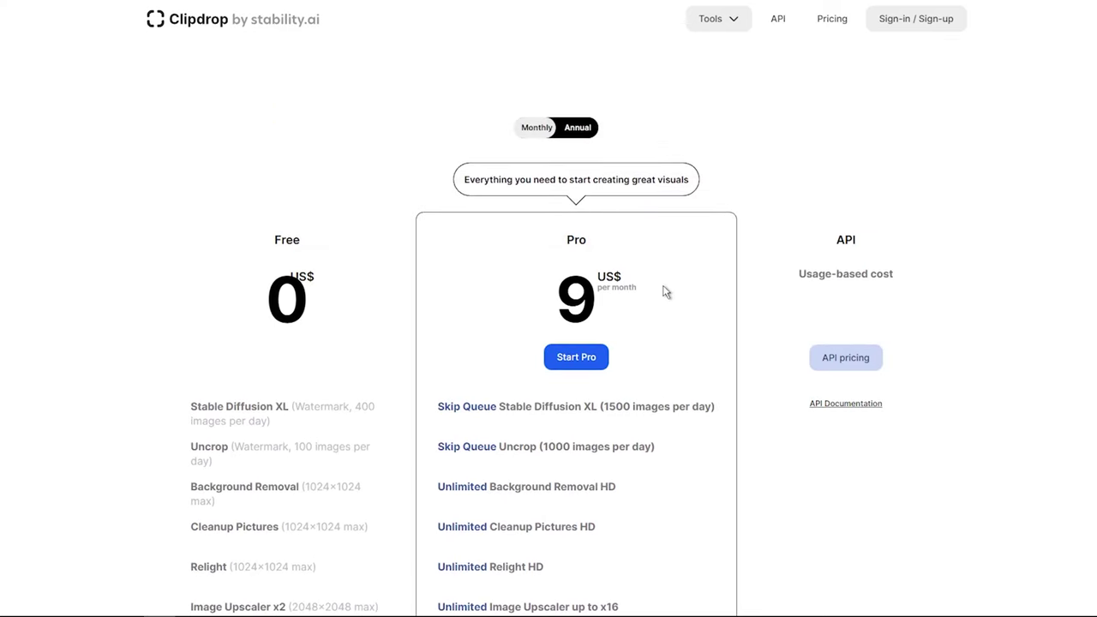